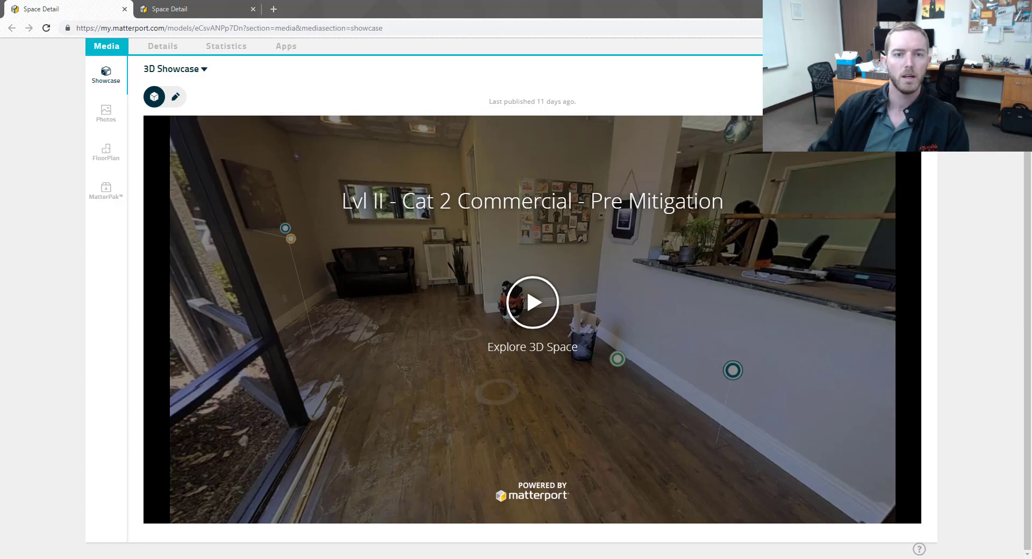
Snap the Pre Mitigation and Post Mitigation browser windows side by side
{"action": "double_click", "coordinate": [296, 9]}
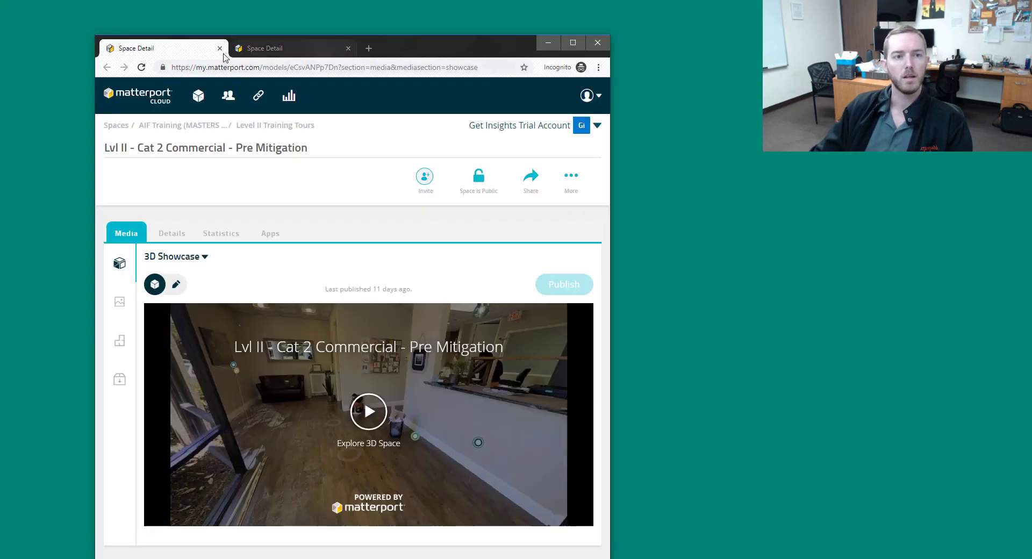
{"action": "key", "text": "super+Left"}
{"action": "left_click", "coordinate": [619, 162]}
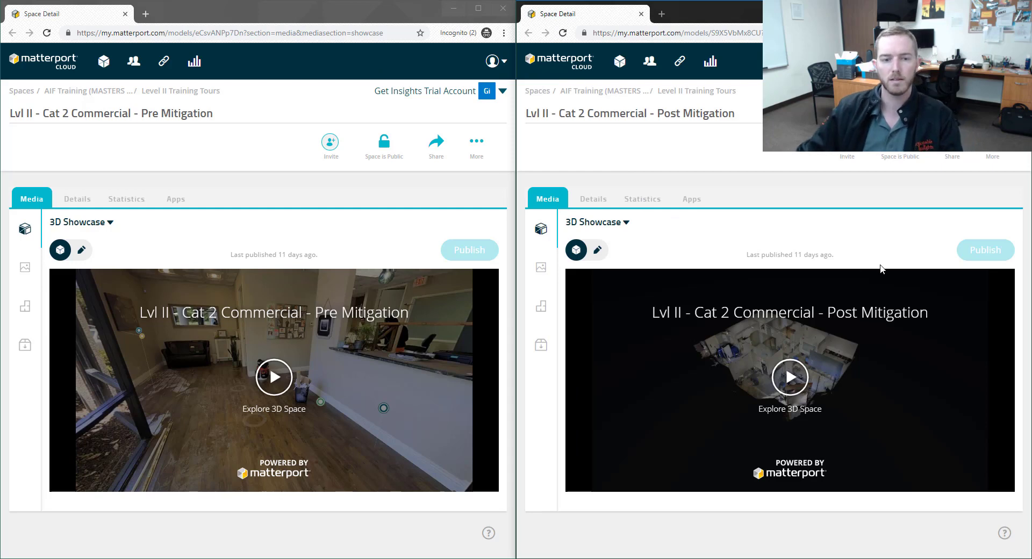
Start both 3D Showcases and step into the Post Mitigation room
{"action": "left_click", "coordinate": [274, 380]}
{"action": "left_click", "coordinate": [784, 403]}
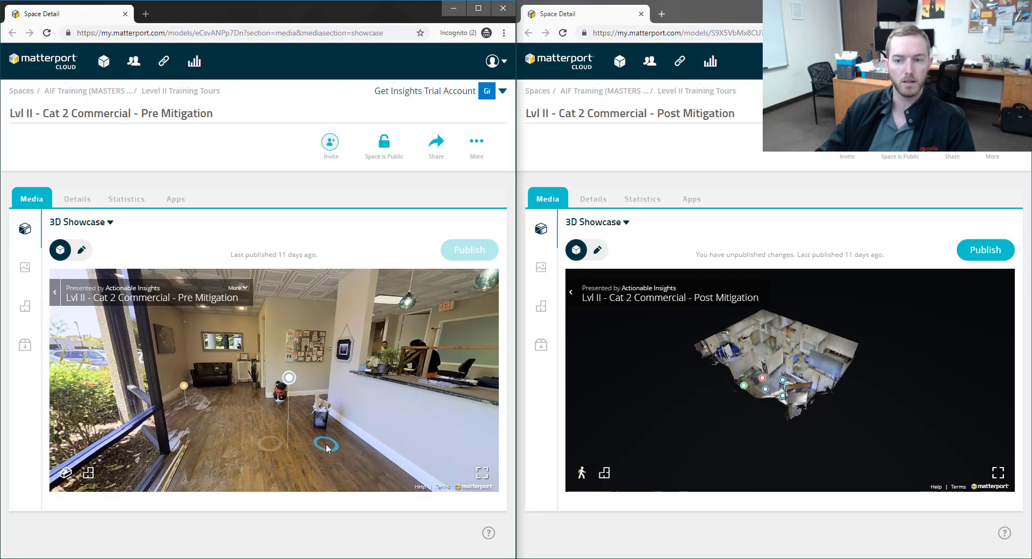
{"action": "left_click", "coordinate": [791, 390]}
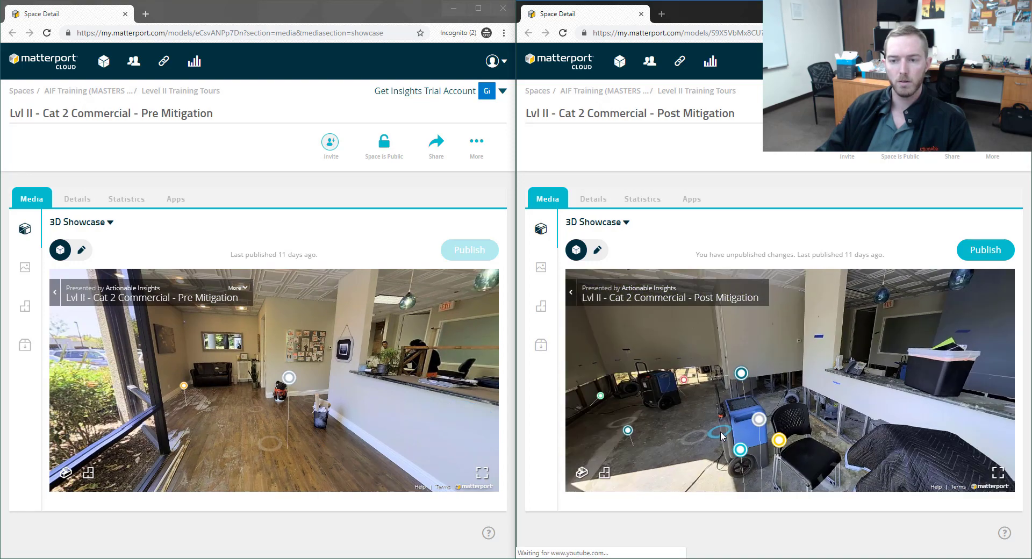
{"action": "left_click", "coordinate": [673, 425]}
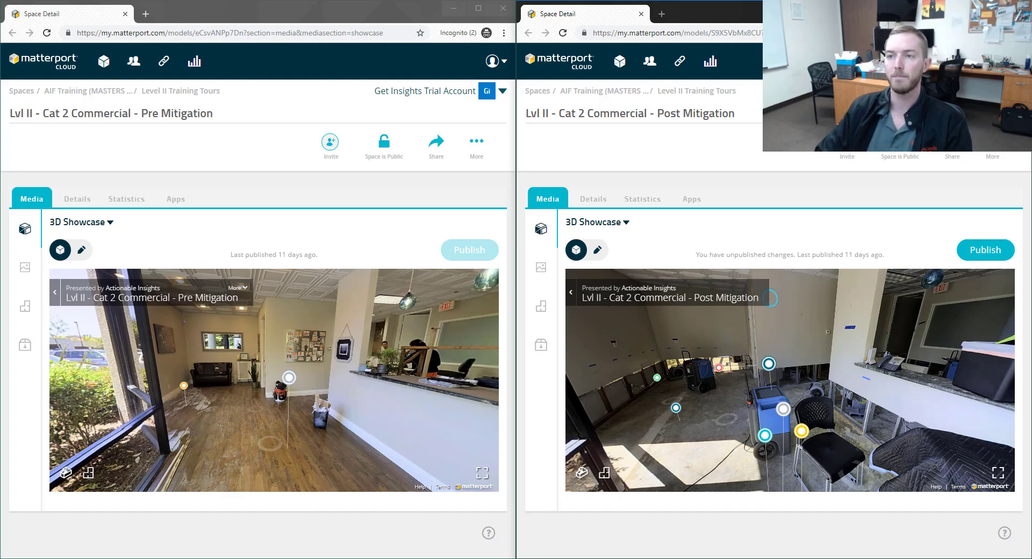
Maximize the Post Mitigation window and open the dehumidifier's Inscantion (Pre-Mitigation Scan) tag
{"action": "key", "text": "super+Up"}
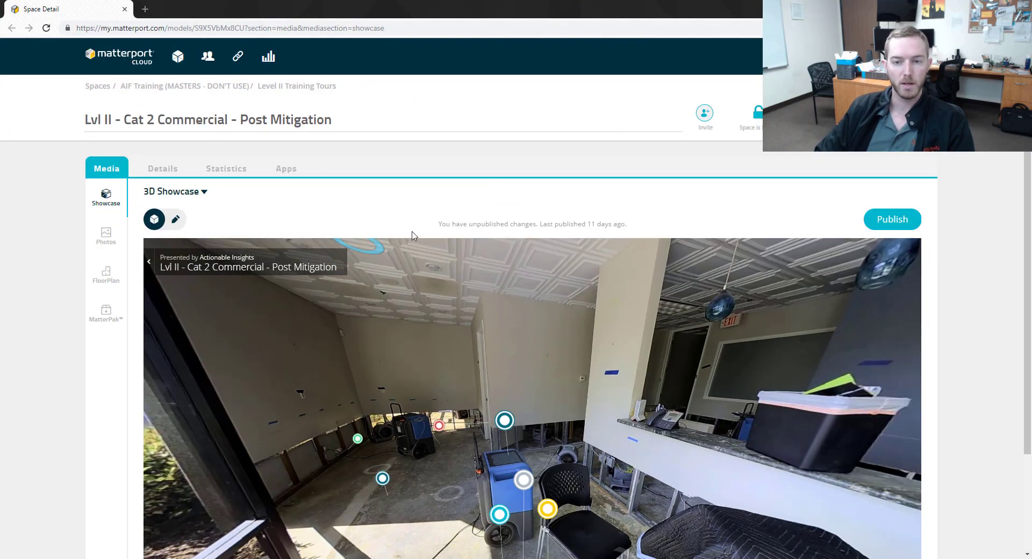
{"action": "scroll", "coordinate": [981, 217], "scroll_direction": "down", "scroll_amount": 2}
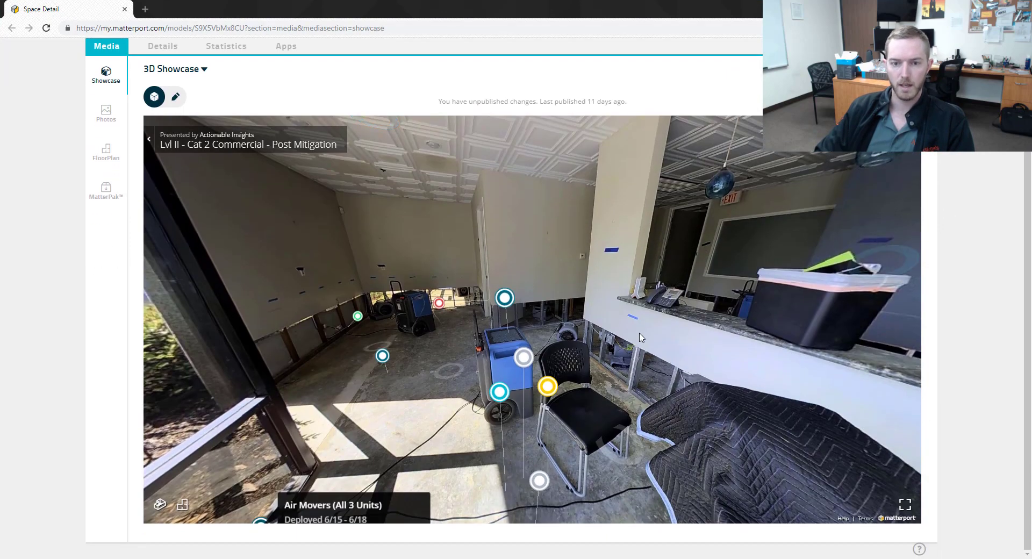
{"action": "left_click", "coordinate": [524, 357]}
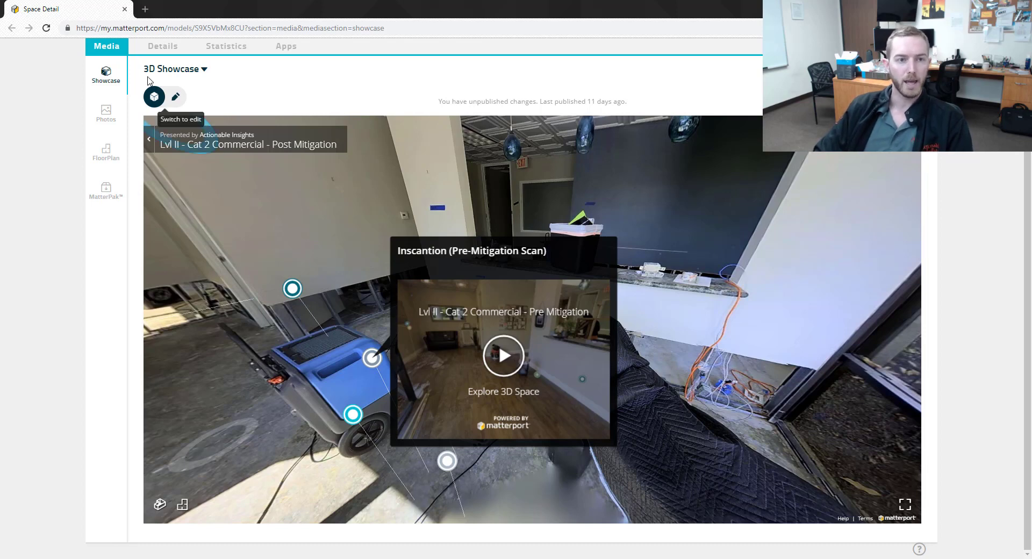
In edit mode, enter 'Pre-mitigation' as the Inscantion tag's description and view the tour full screen
{"action": "left_click", "coordinate": [164, 97]}
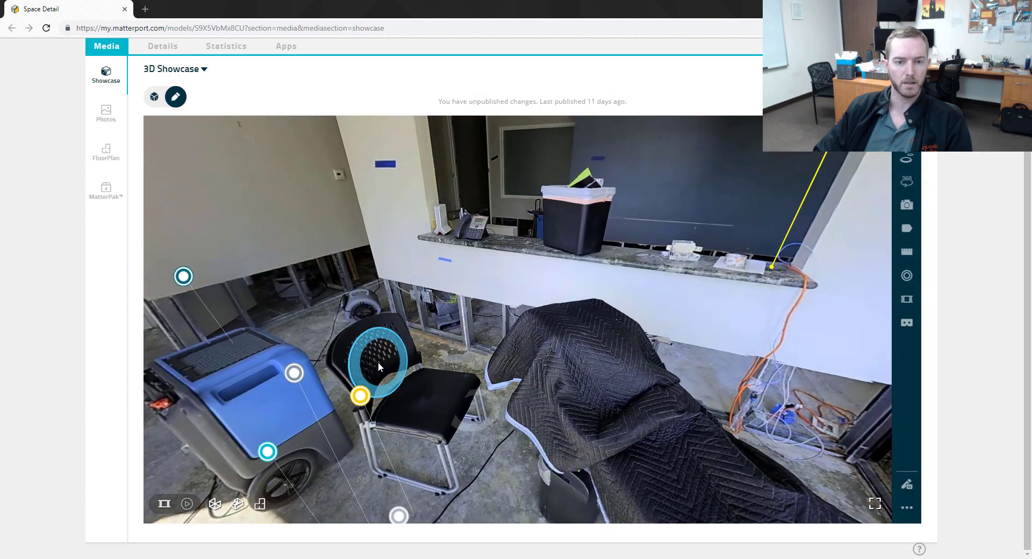
{"action": "left_click", "coordinate": [378, 364]}
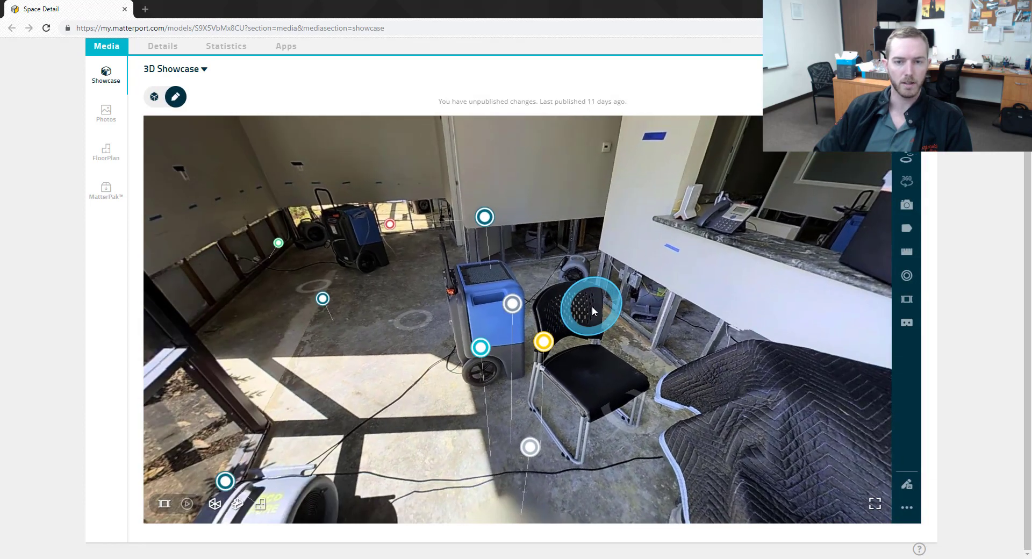
{"action": "mouse_move", "coordinate": [513, 305]}
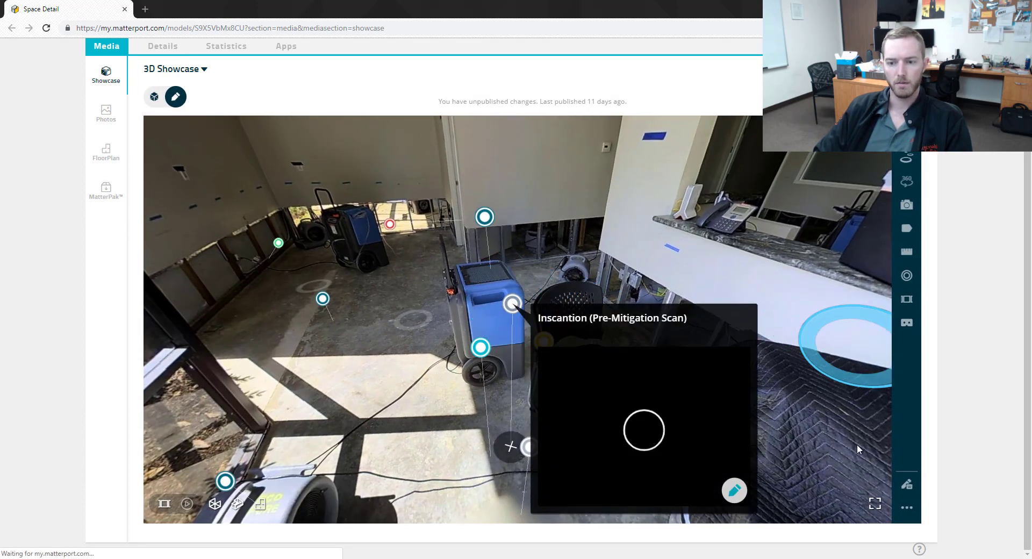
{"action": "left_click", "coordinate": [735, 492]}
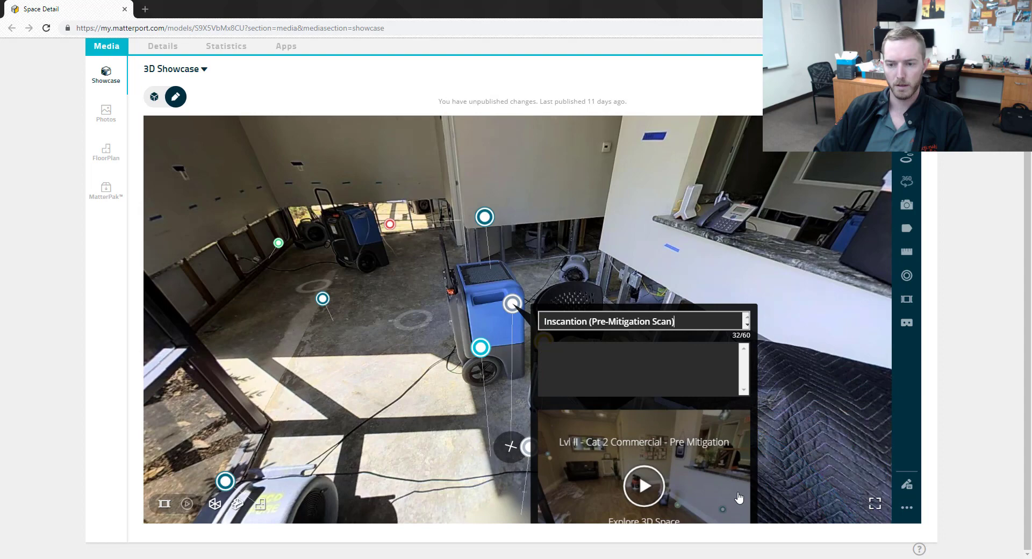
{"action": "left_click", "coordinate": [784, 343]}
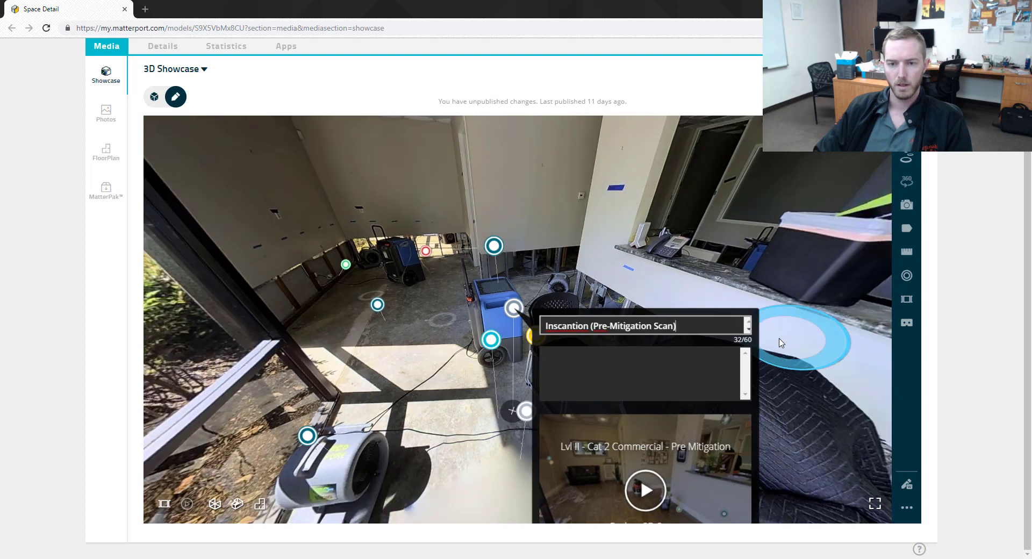
{"action": "left_click", "coordinate": [689, 359]}
{"action": "type", "text": "Pre-mitigation"}
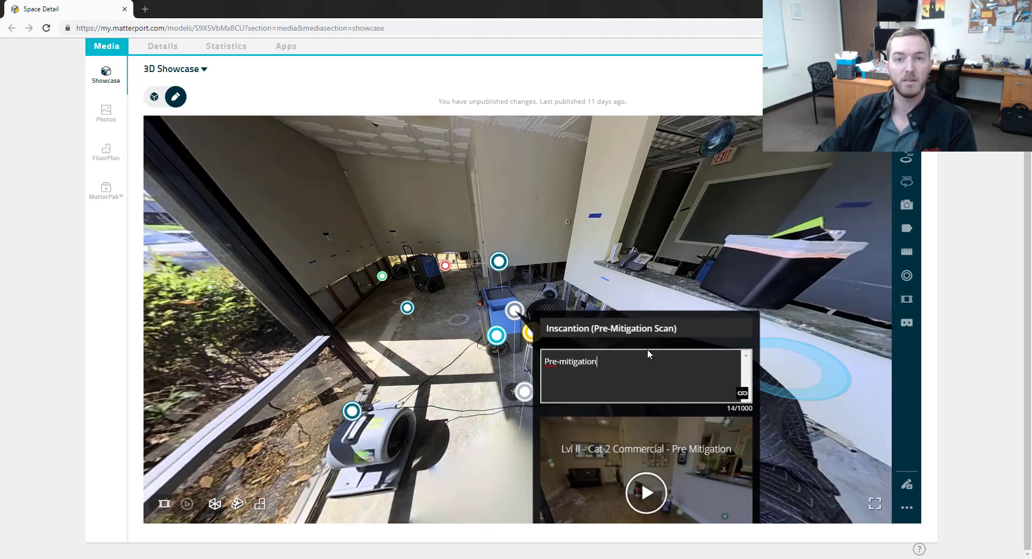
{"action": "left_click", "coordinate": [875, 504]}
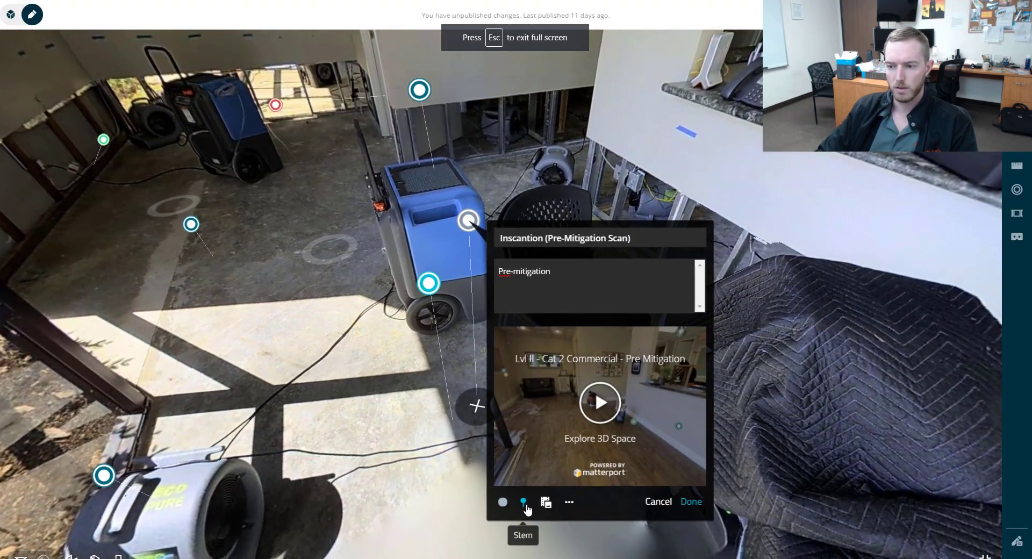
Exit full screen, review the tag's colour and Stem options, and save the Pre-mitigation description
{"action": "key", "text": "Escape"}
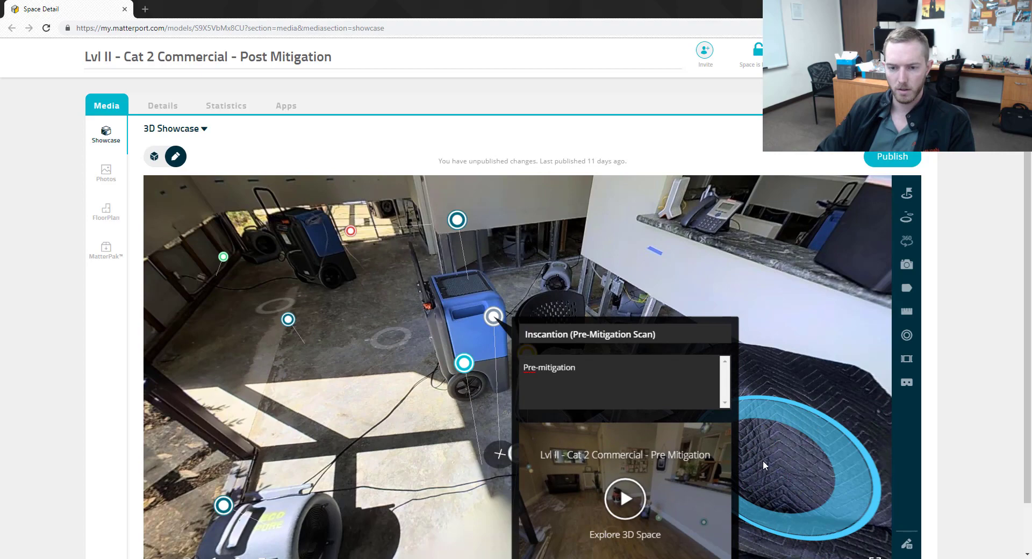
{"action": "left_click_drag", "start_coordinate": [834, 386], "coordinate": [830, 218]}
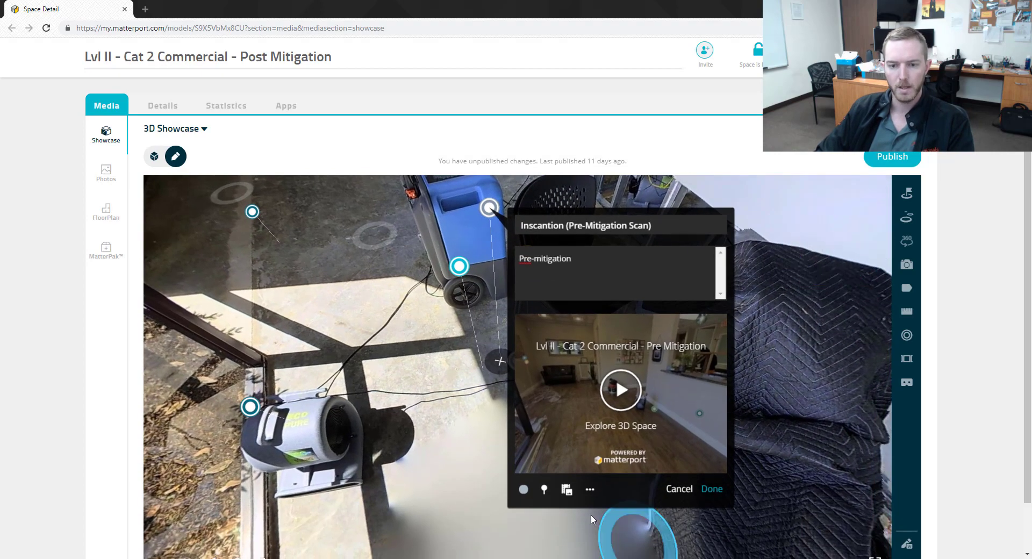
{"action": "left_click", "coordinate": [524, 490]}
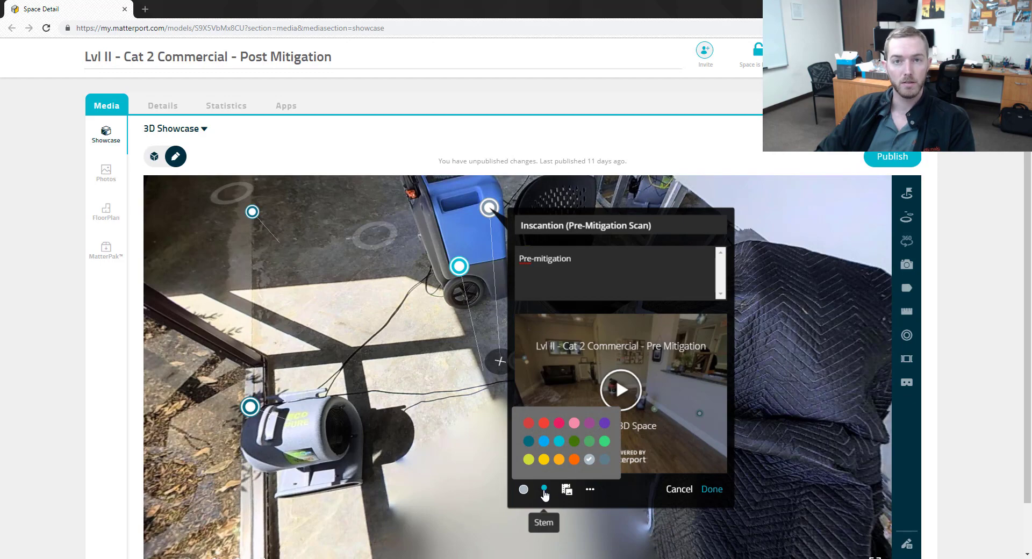
{"action": "left_click", "coordinate": [544, 490]}
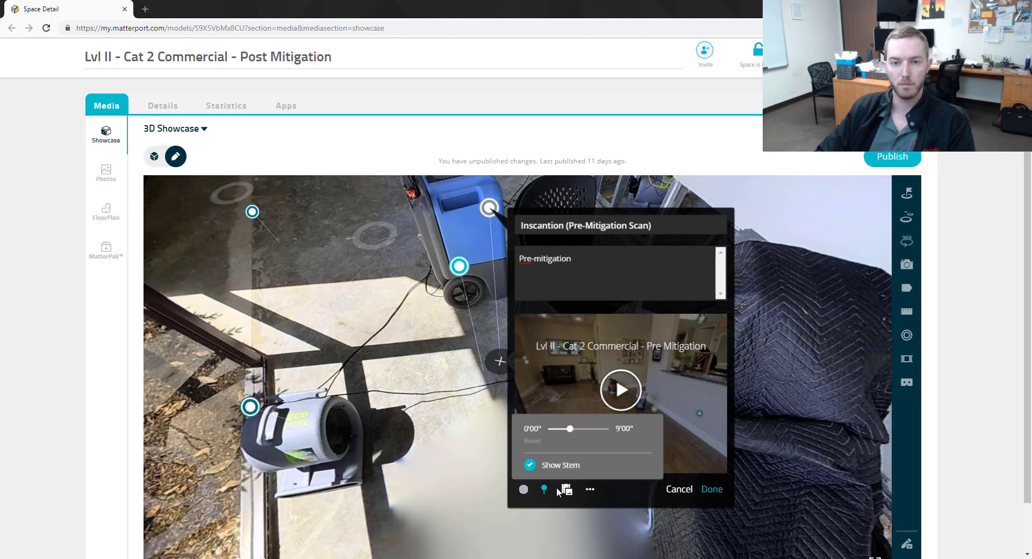
{"action": "scroll", "coordinate": [425, 425], "scroll_direction": "down", "scroll_amount": 3}
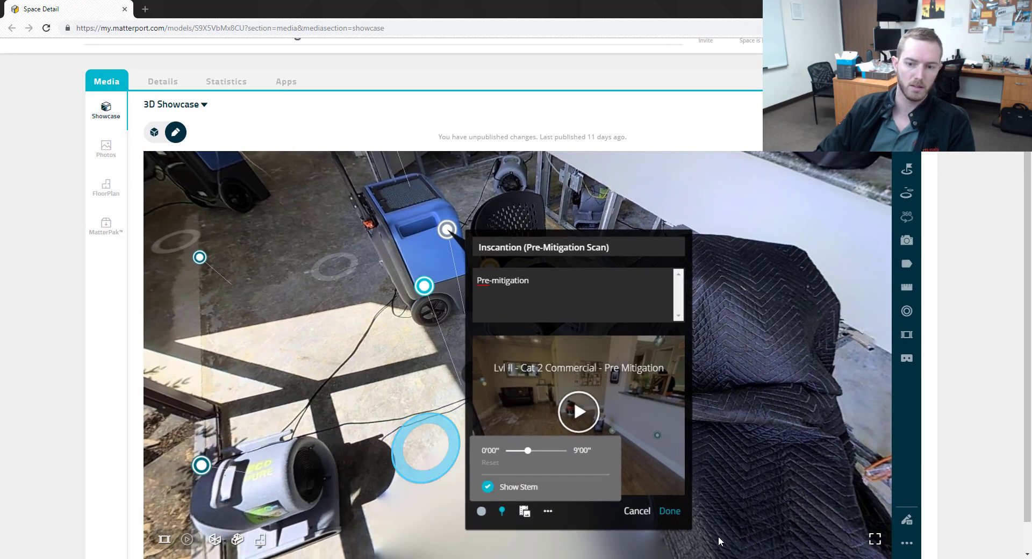
{"action": "left_click", "coordinate": [670, 511]}
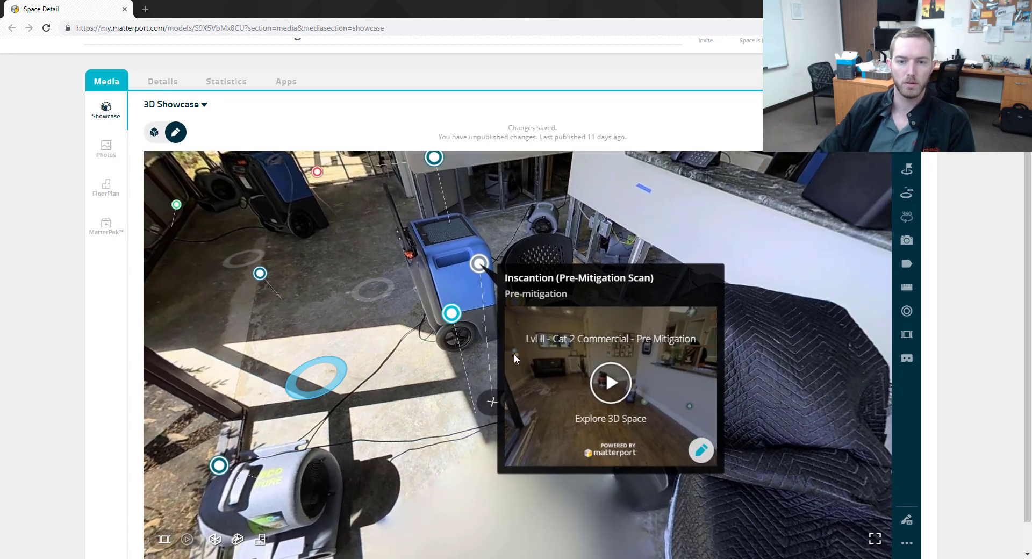
{"action": "left_click_drag", "start_coordinate": [696, 451], "coordinate": [408, 428]}
Open the Inscantion tag's editor to its Media link and reveal the Pre Mitigation window beside it
{"action": "left_click", "coordinate": [409, 428]}
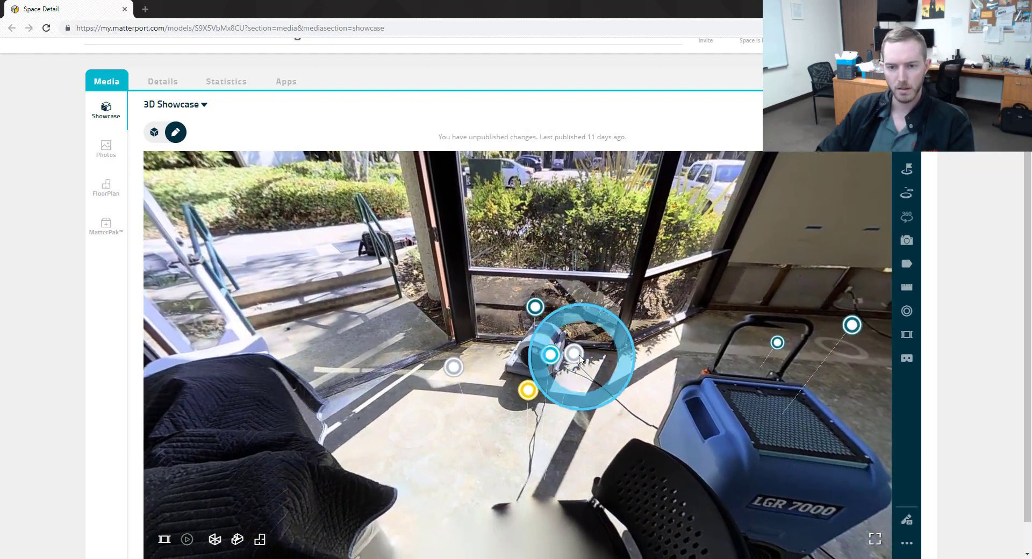
{"action": "left_click", "coordinate": [579, 359]}
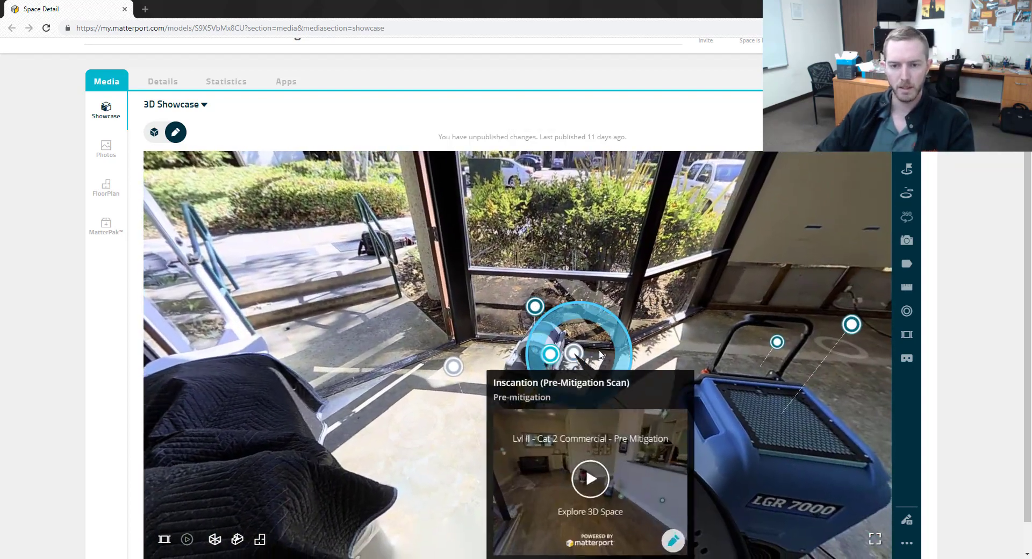
{"action": "left_click_drag", "start_coordinate": [799, 395], "coordinate": [750, 234]}
{"action": "left_click", "coordinate": [674, 415]}
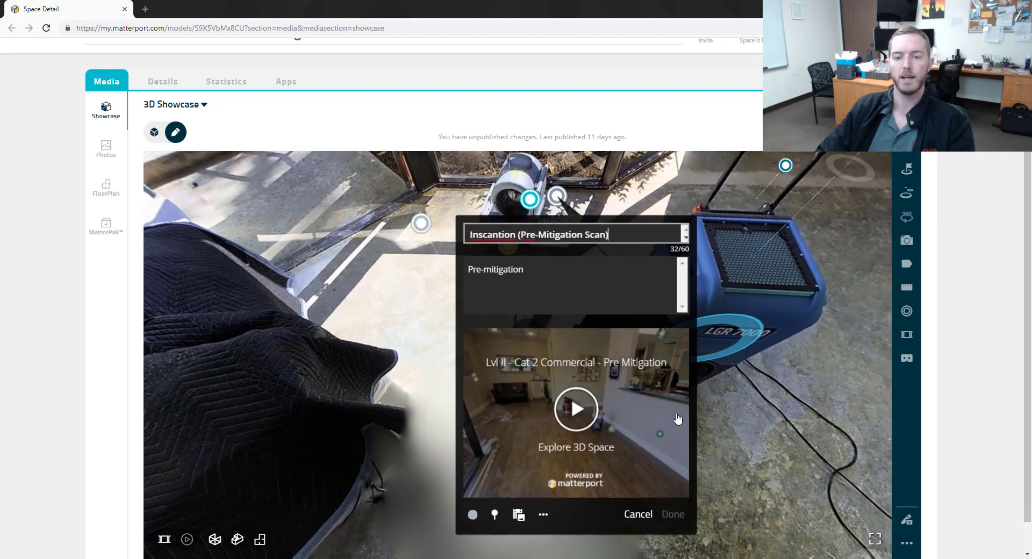
{"action": "left_click", "coordinate": [519, 514]}
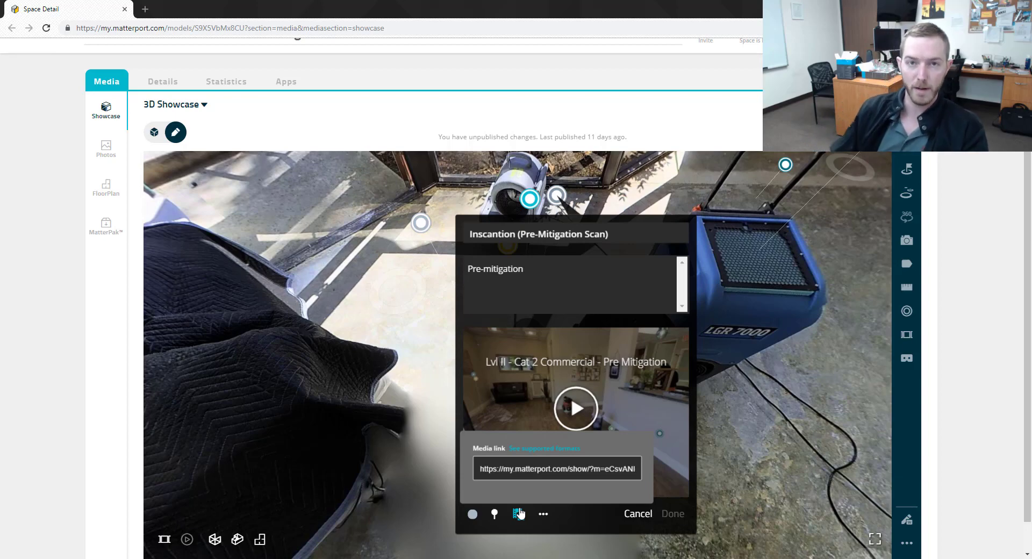
{"action": "left_click_drag", "start_coordinate": [466, 20], "coordinate": [749, 27]}
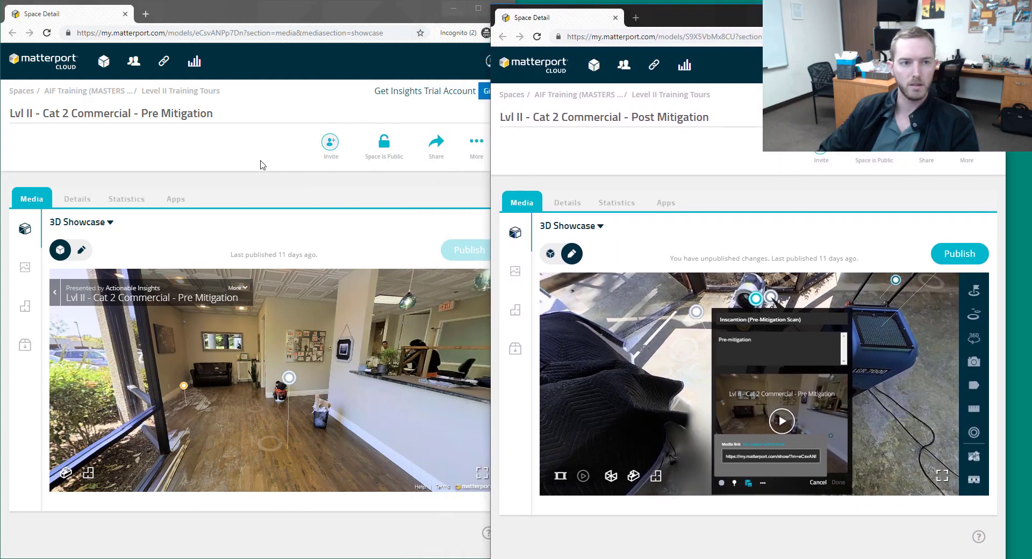
Check the Pre Mitigation space's share link, then return to the Post Mitigation tour
{"action": "left_click", "coordinate": [237, 141]}
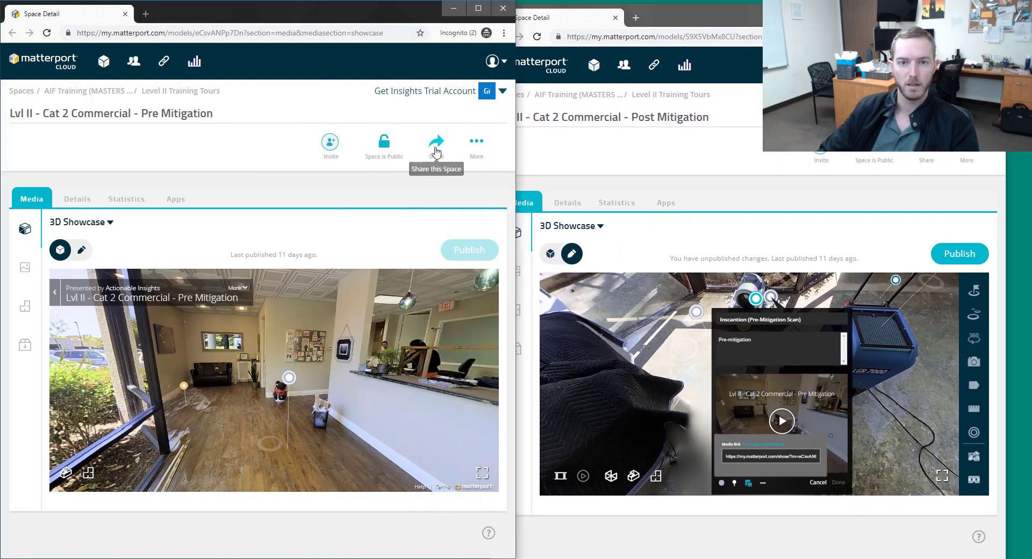
{"action": "left_click", "coordinate": [433, 156]}
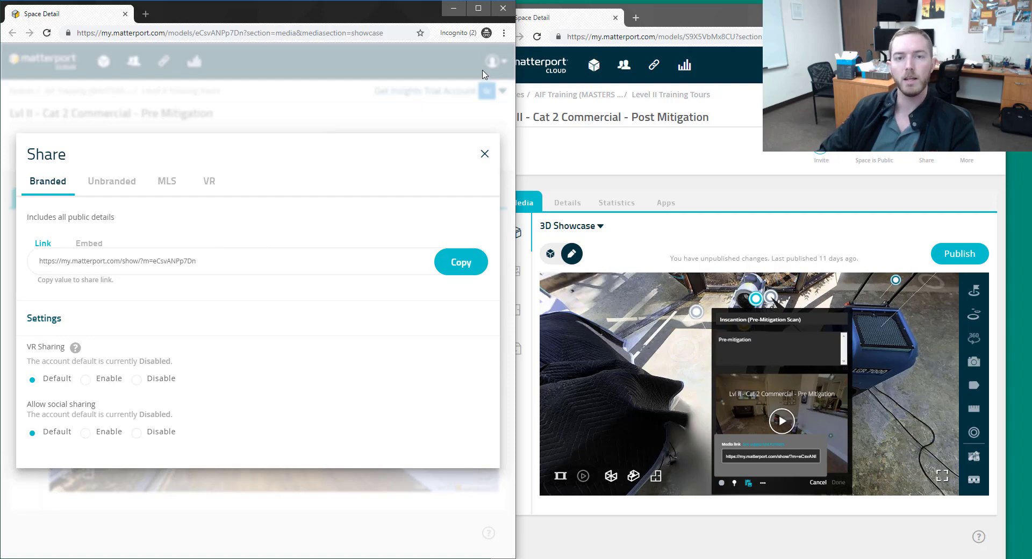
{"action": "left_click", "coordinate": [969, 12]}
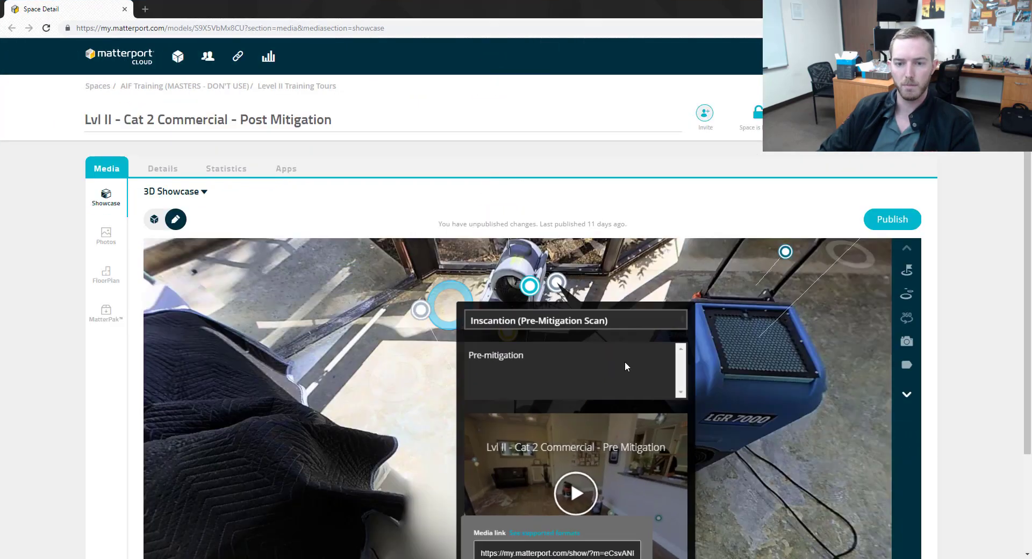
{"action": "scroll", "coordinate": [785, 404], "scroll_direction": "down", "scroll_amount": 2}
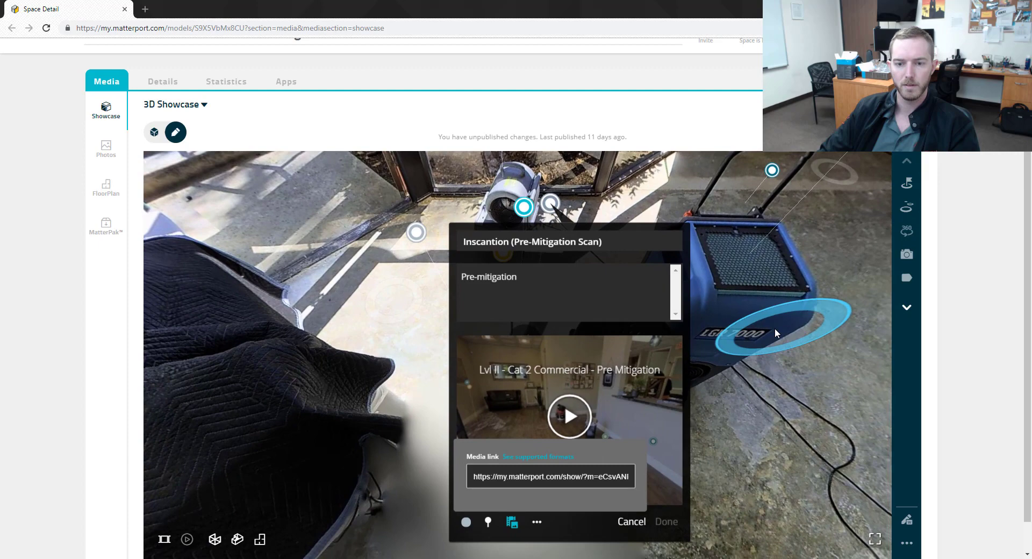
Cancel the tag editor, move to the dehumidifier and play the Inscantion tag's embedded Pre Mitigation tour
{"action": "left_click", "coordinate": [632, 521]}
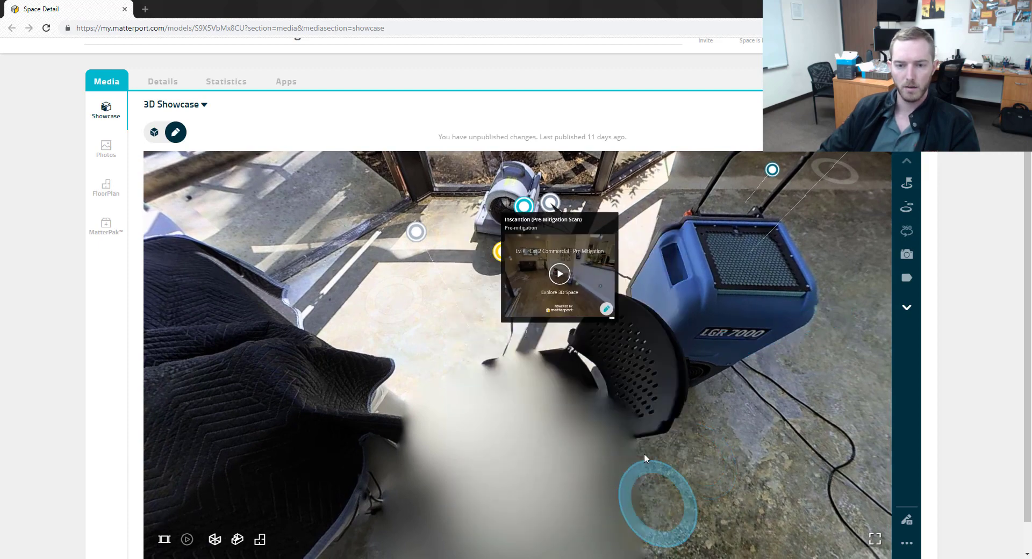
{"action": "left_click", "coordinate": [523, 205]}
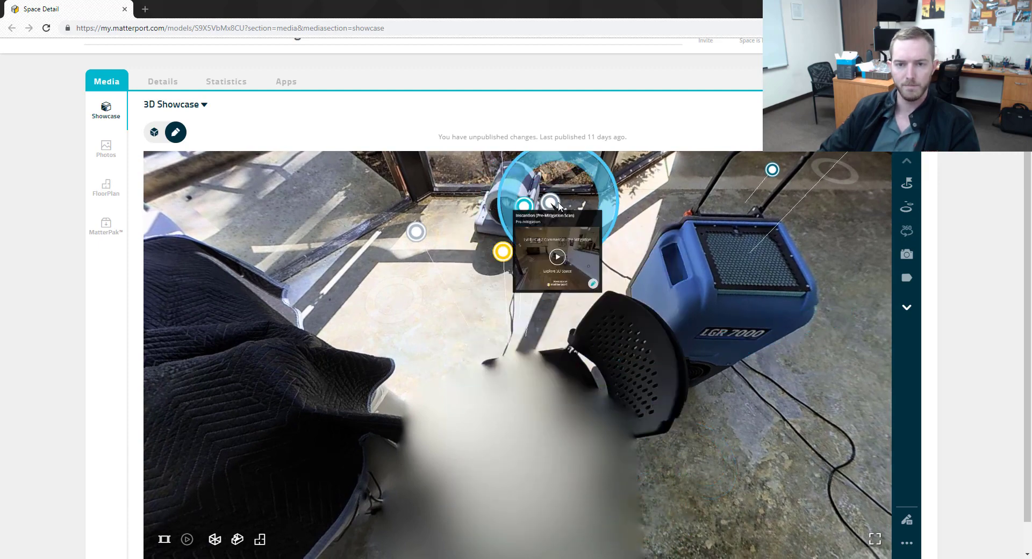
{"action": "left_click", "coordinate": [344, 286]}
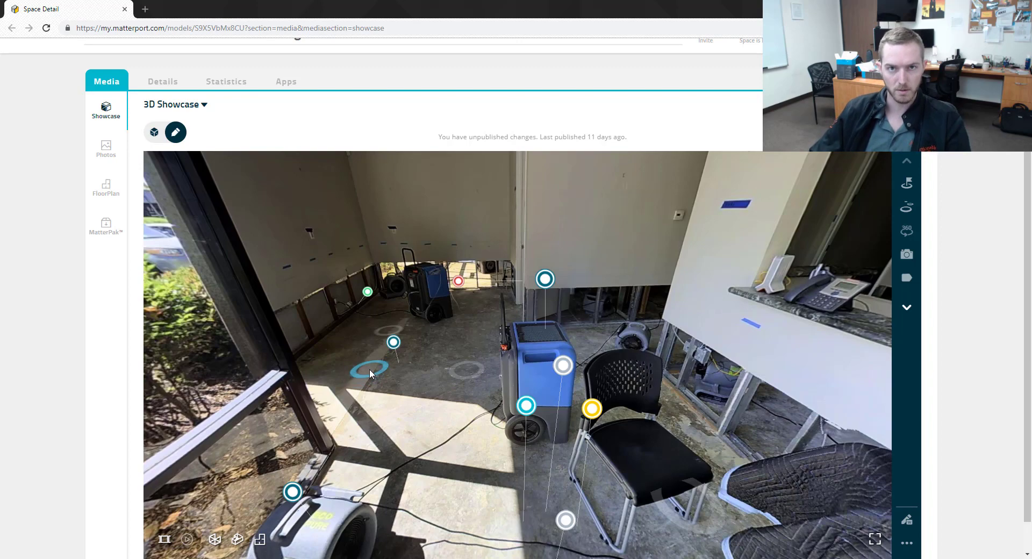
{"action": "left_click", "coordinate": [478, 390]}
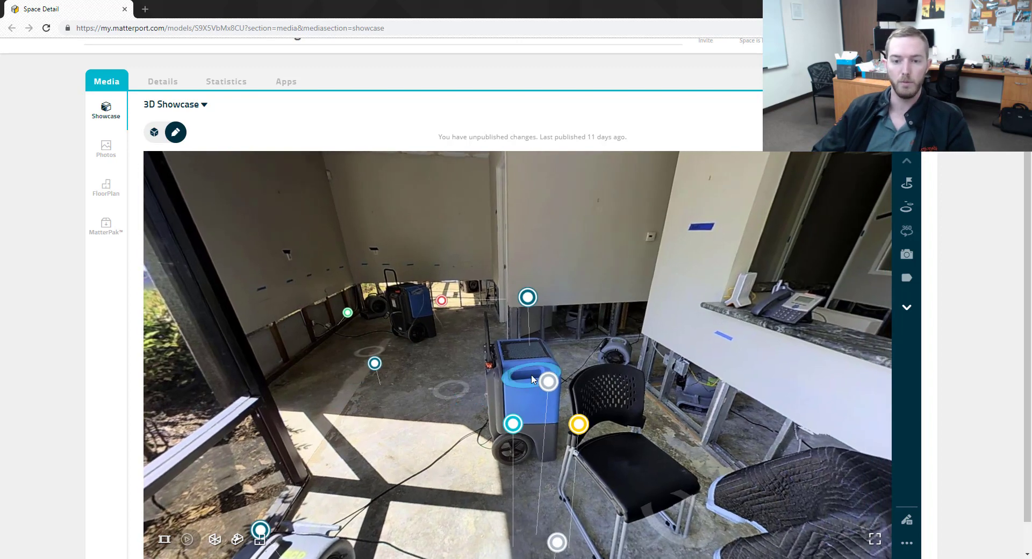
{"action": "mouse_move", "coordinate": [557, 390]}
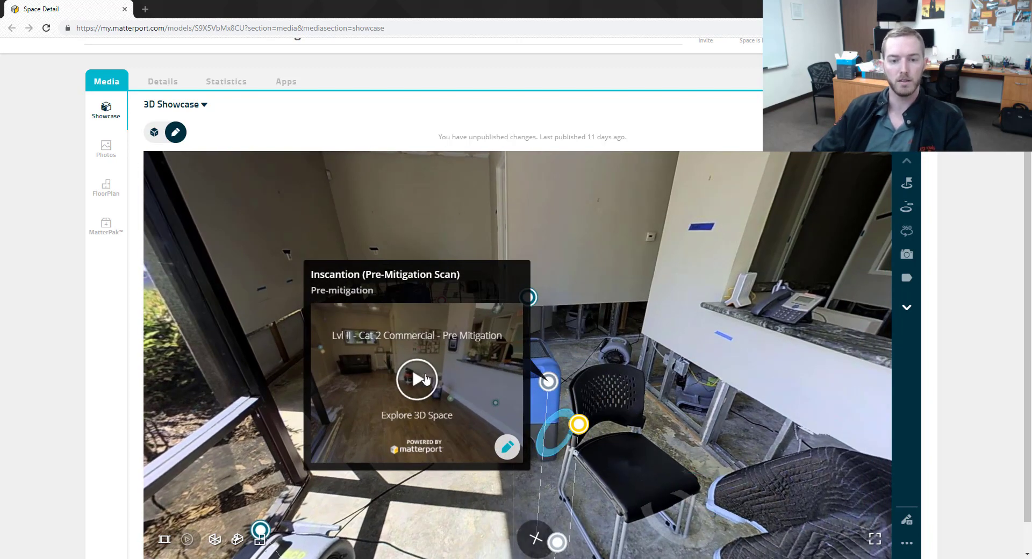
{"action": "left_click", "coordinate": [425, 379]}
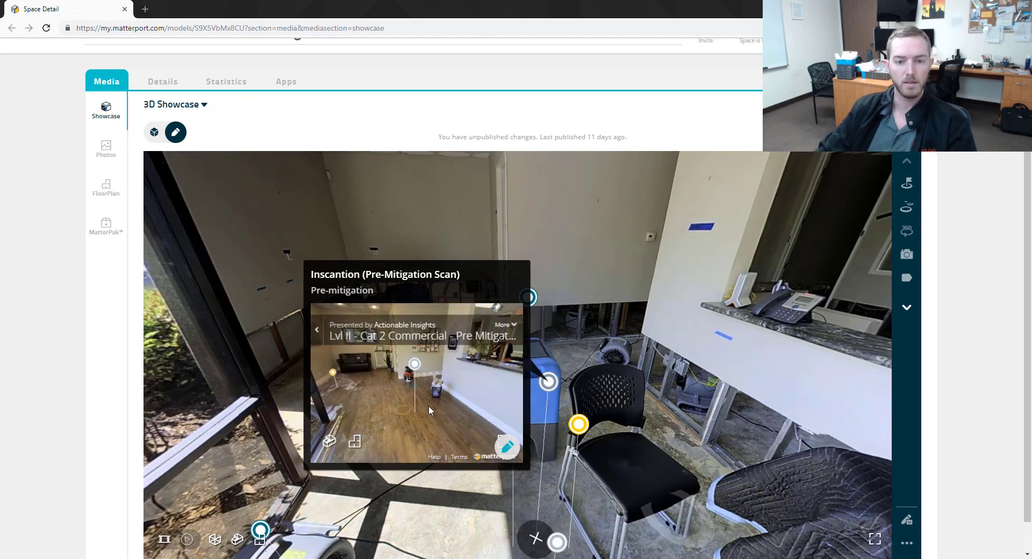
{"action": "left_click_drag", "start_coordinate": [428, 406], "coordinate": [443, 405]}
{"action": "left_click_drag", "start_coordinate": [635, 350], "coordinate": [692, 392]}
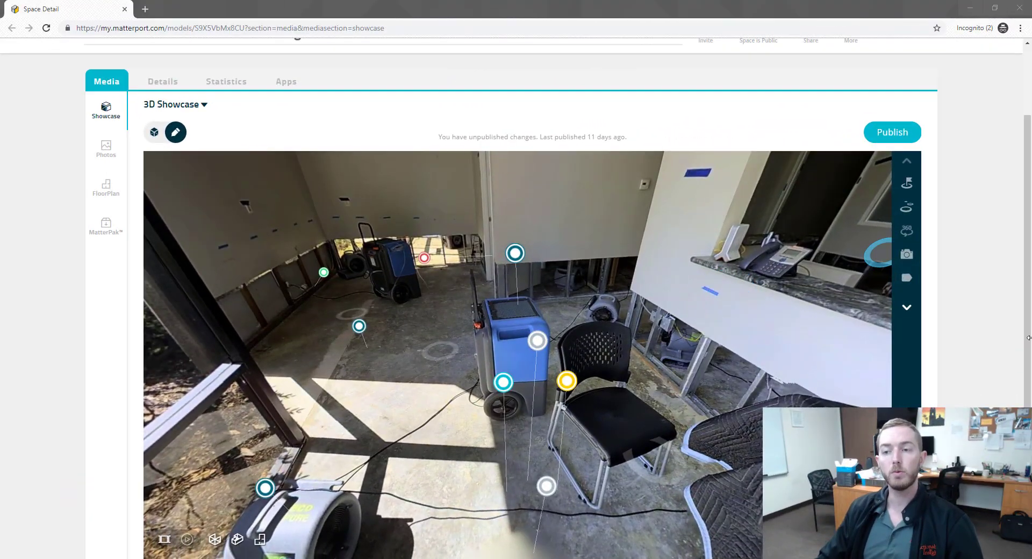
Copy the Post Mitigation tour's Branded share link and paste it into a new browser tab
{"action": "scroll", "coordinate": [989, 343], "scroll_direction": "up", "scroll_amount": 2}
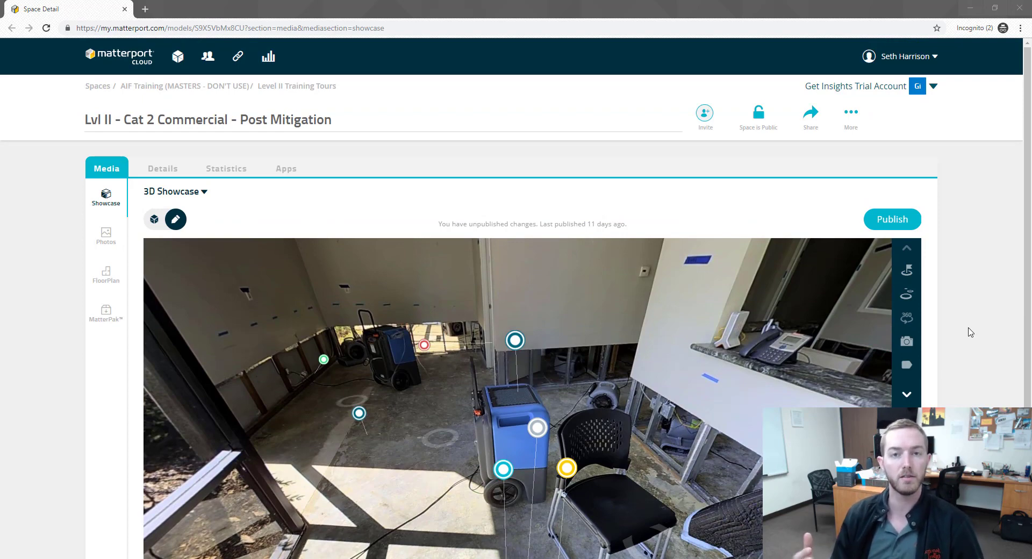
{"action": "left_click", "coordinate": [811, 114]}
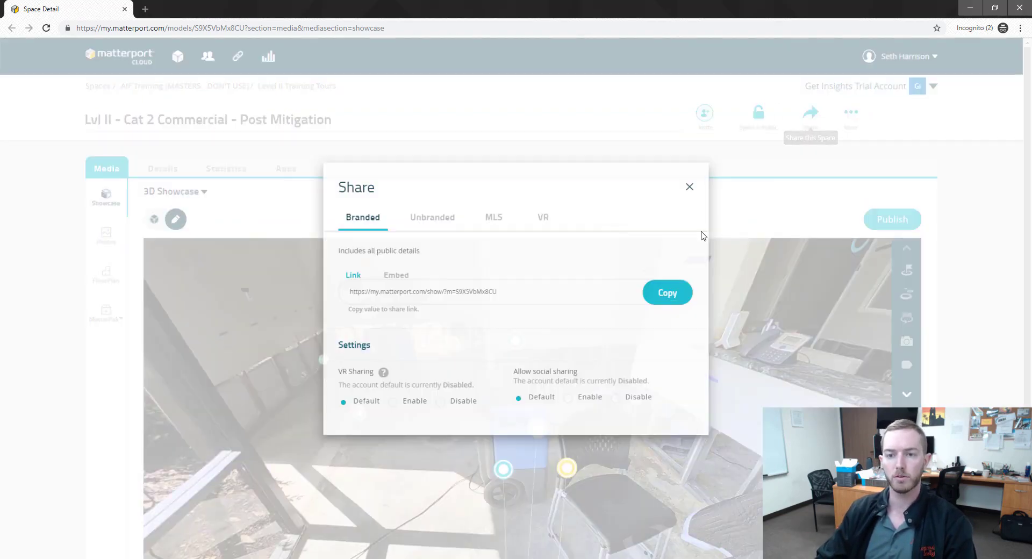
{"action": "left_click", "coordinate": [678, 299]}
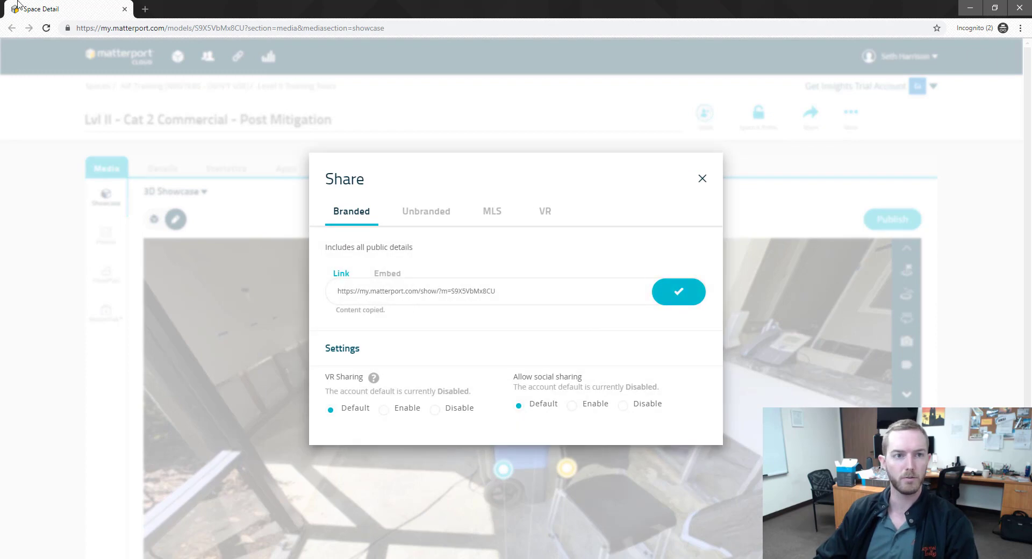
{"action": "left_click", "coordinate": [145, 9]}
{"action": "key", "text": "ctrl+v"}
Load the public tour link, walk in, and play the Pre Mitigation scan inside the Inscantion tag
{"action": "key", "text": "Return"}
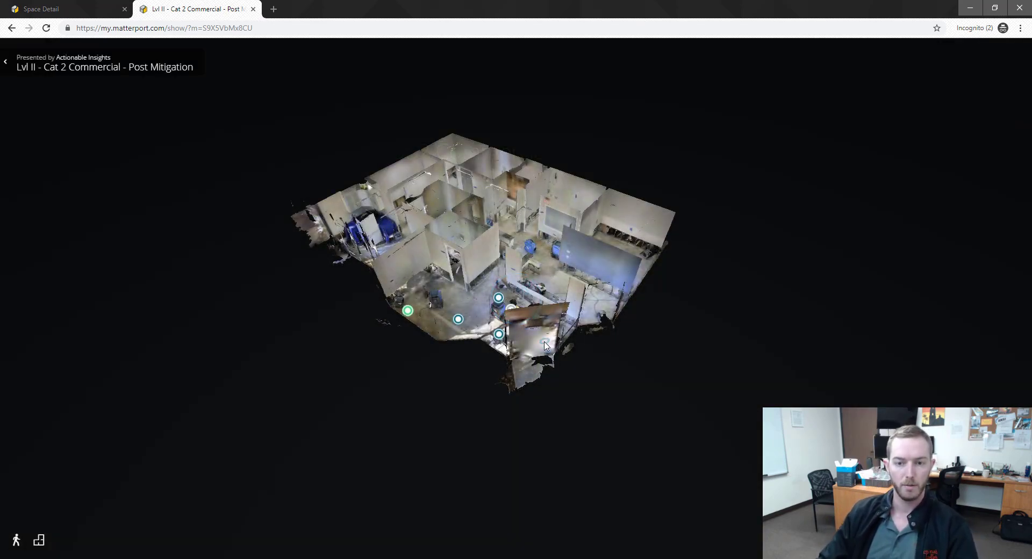
{"action": "left_click", "coordinate": [545, 345]}
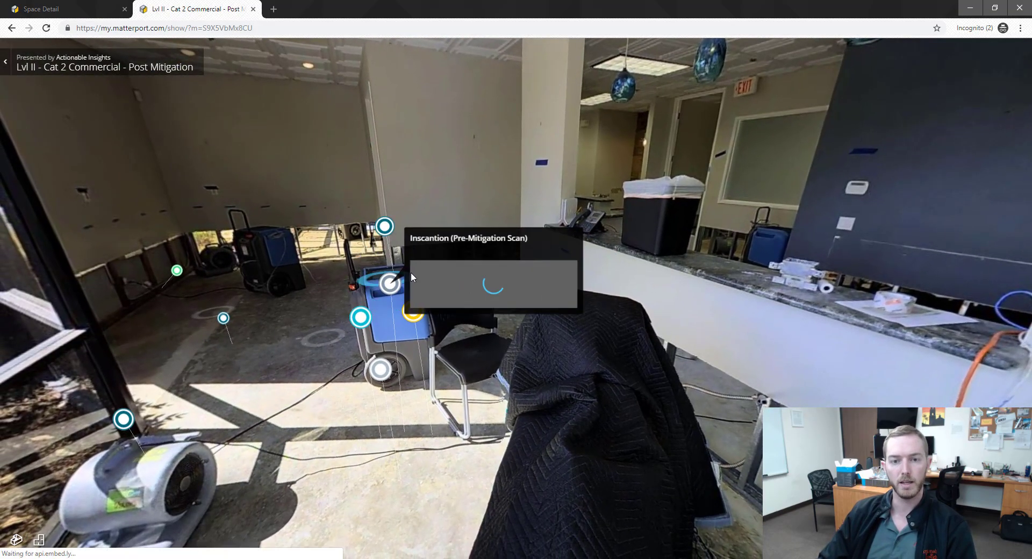
{"action": "left_click", "coordinate": [411, 272]}
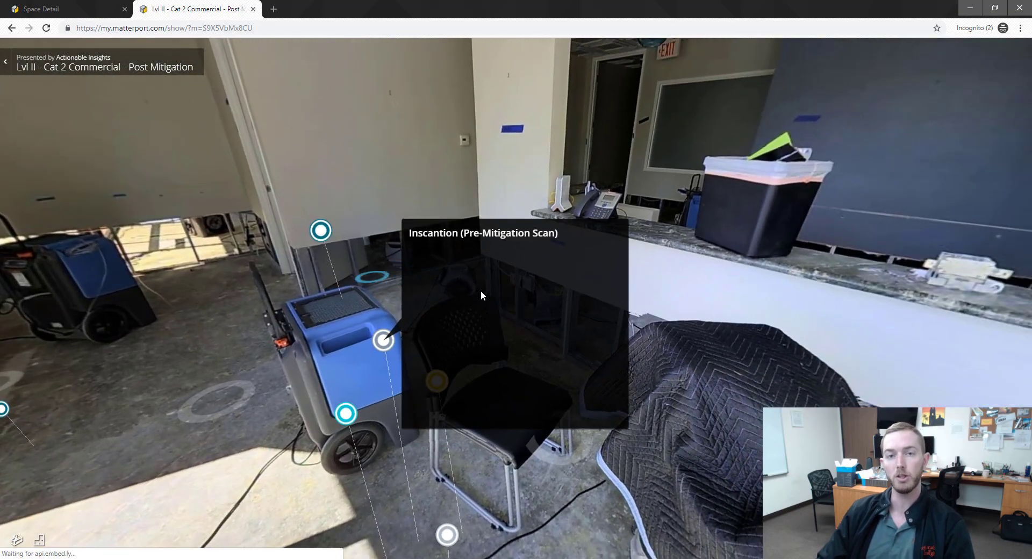
{"action": "left_click", "coordinate": [516, 343]}
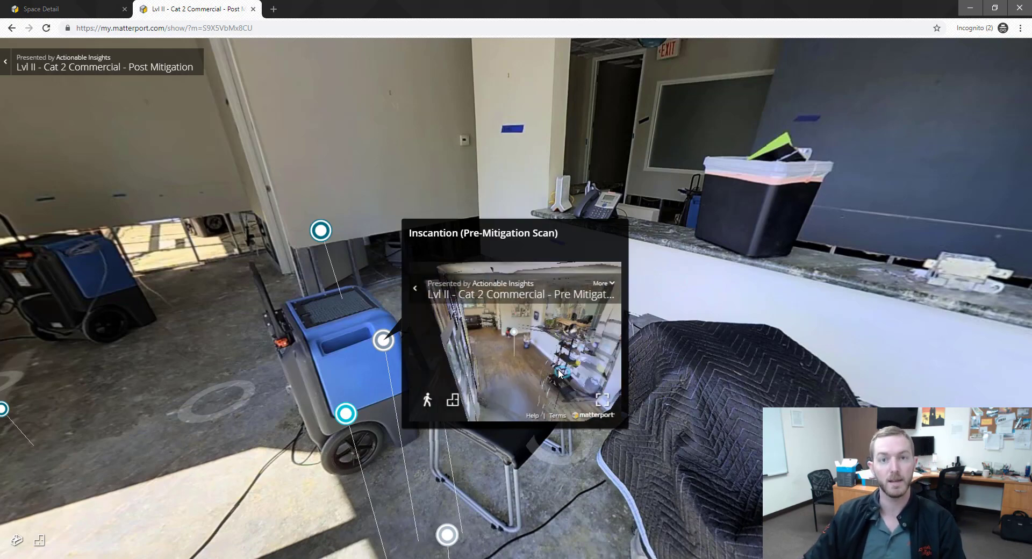
{"action": "left_click_drag", "start_coordinate": [467, 326], "coordinate": [487, 337]}
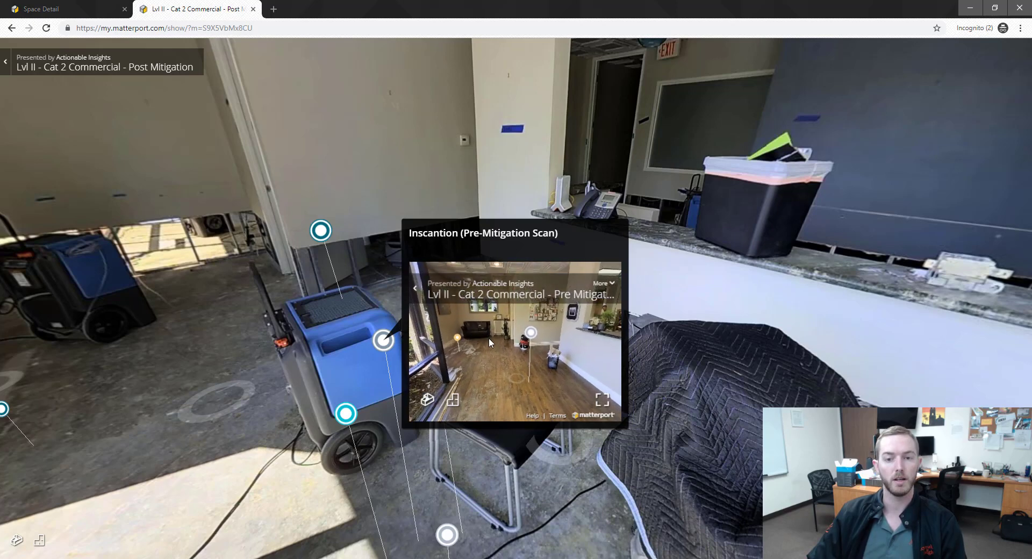